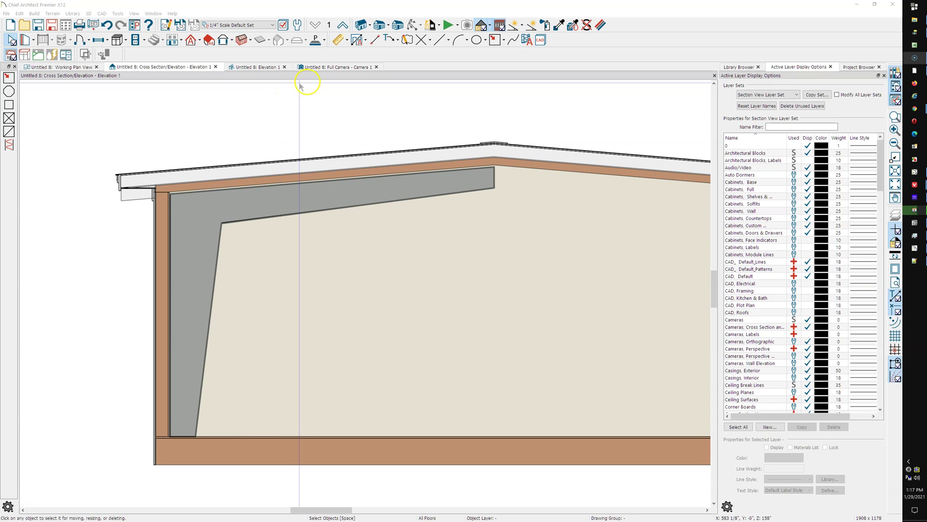
# Switch to the Camera 1 full camera view and orbit around the tapered frame and its corner.
pyautogui.click(318, 66)
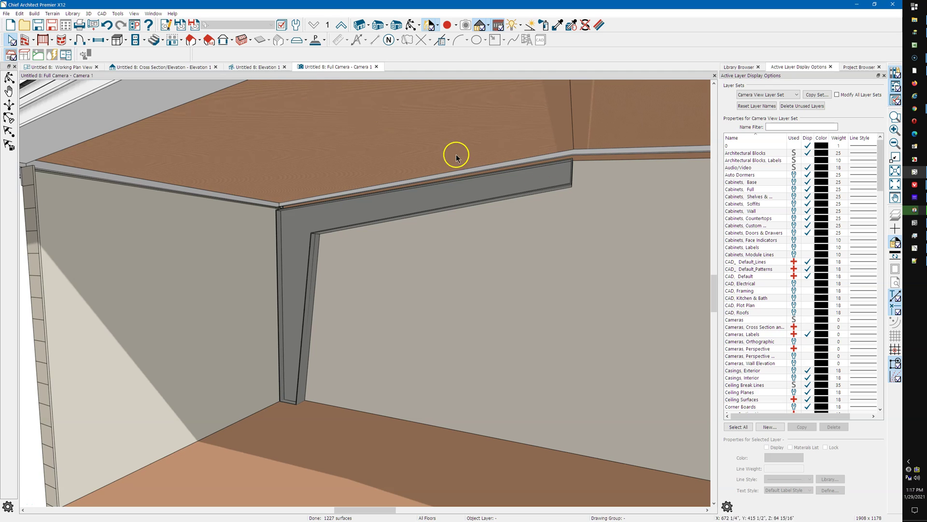
pyautogui.click(412, 25)
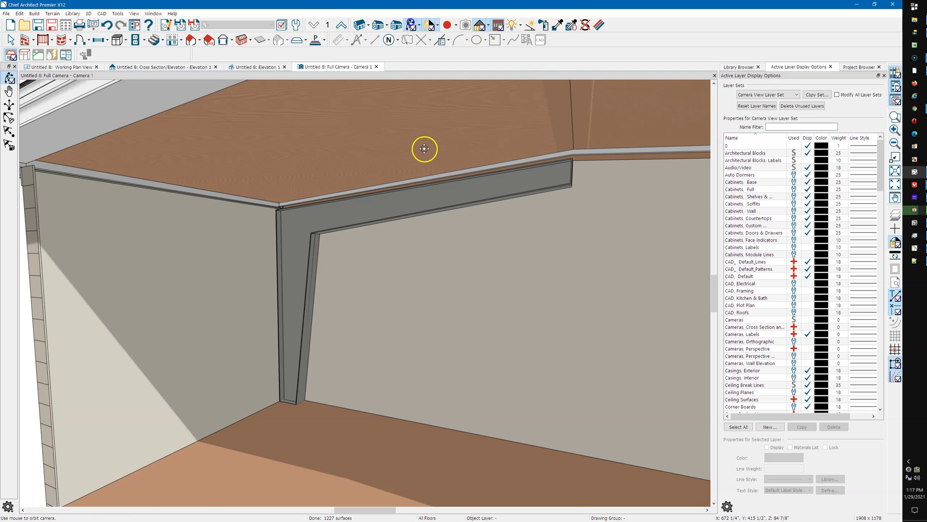
pyautogui.moveTo(425, 149); pyautogui.dragTo(371, 221)
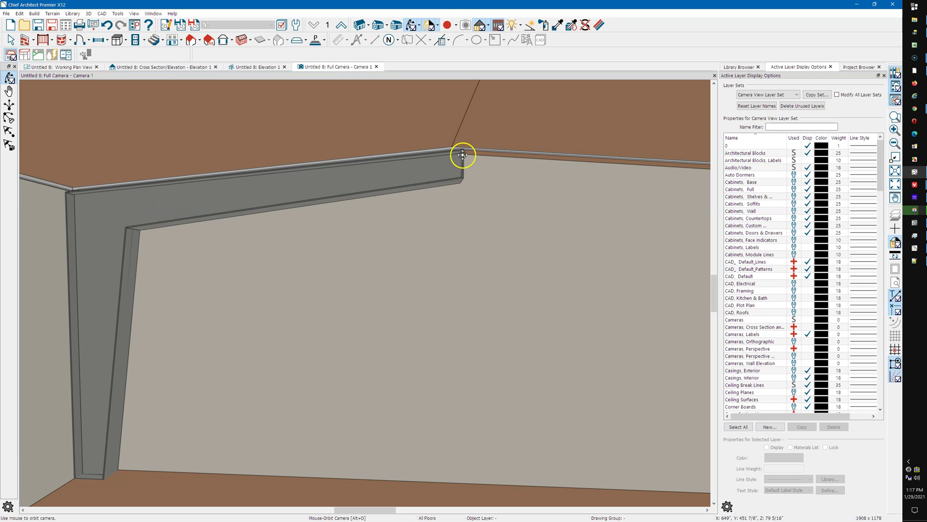
pyautogui.moveTo(411, 179); pyautogui.dragTo(215, 195)
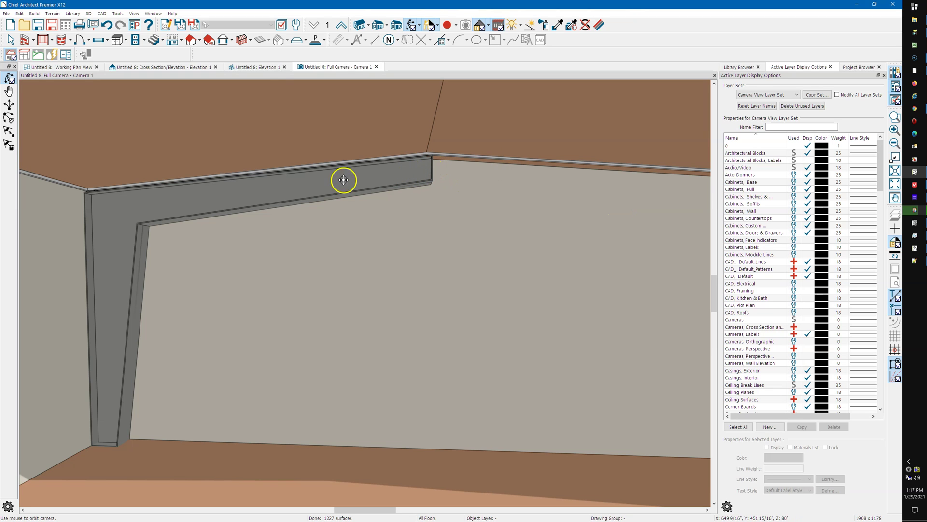
# Move through the plan and cross-section views to Elevation 1, zoomed and panned to the right wall.
pyautogui.click(67, 68)
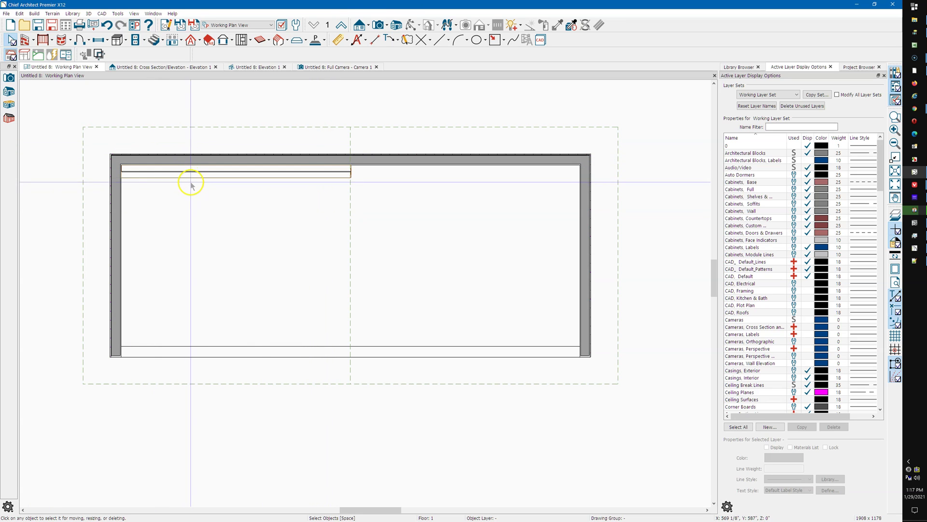
pyautogui.click(141, 68)
pyautogui.scroll(-3, 66, 201)
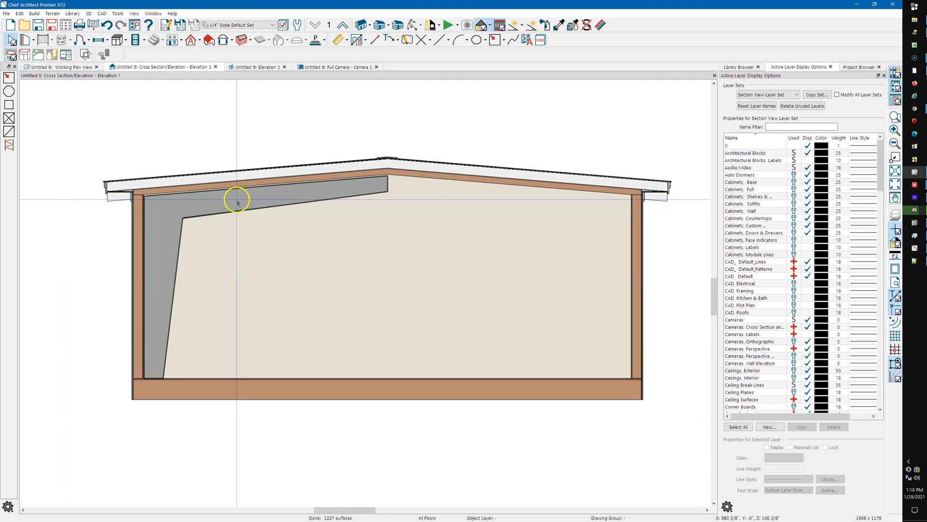
pyautogui.scroll(-2, 290, 259)
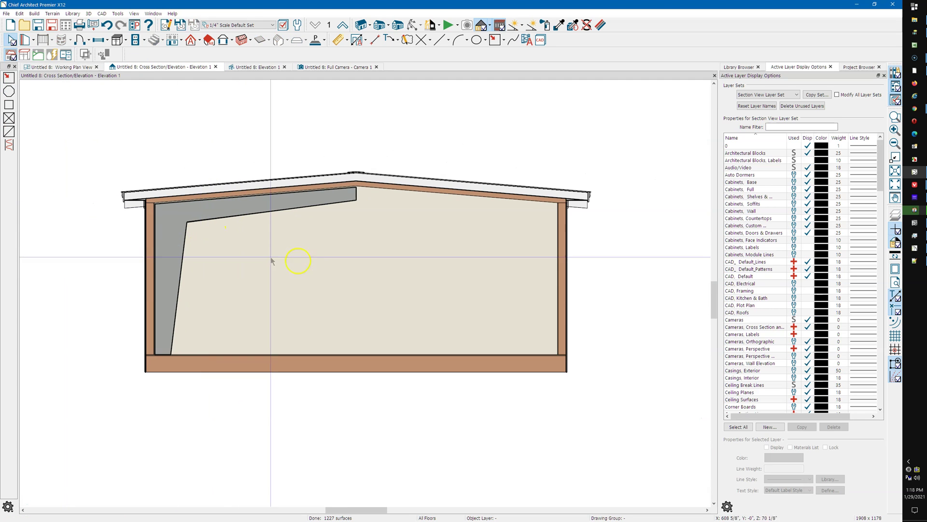
pyautogui.click(257, 67)
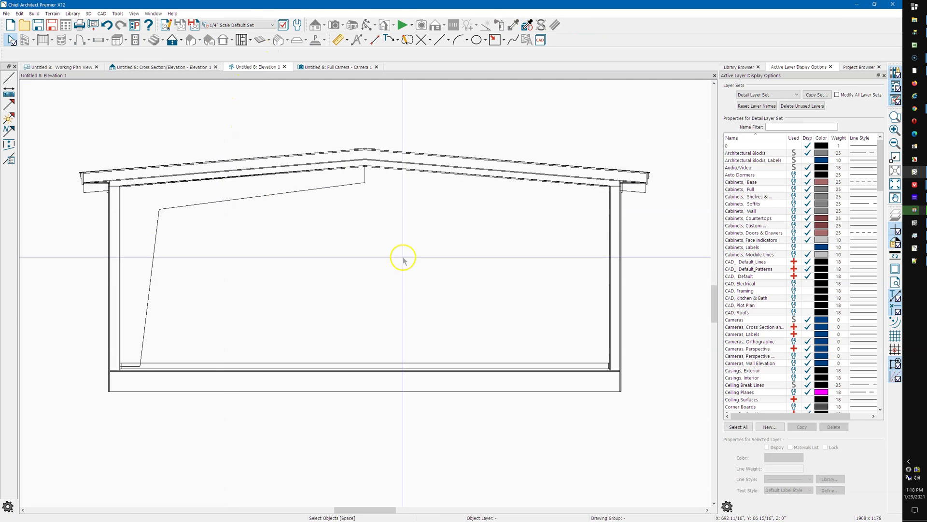
pyautogui.scroll(2, 357, 261)
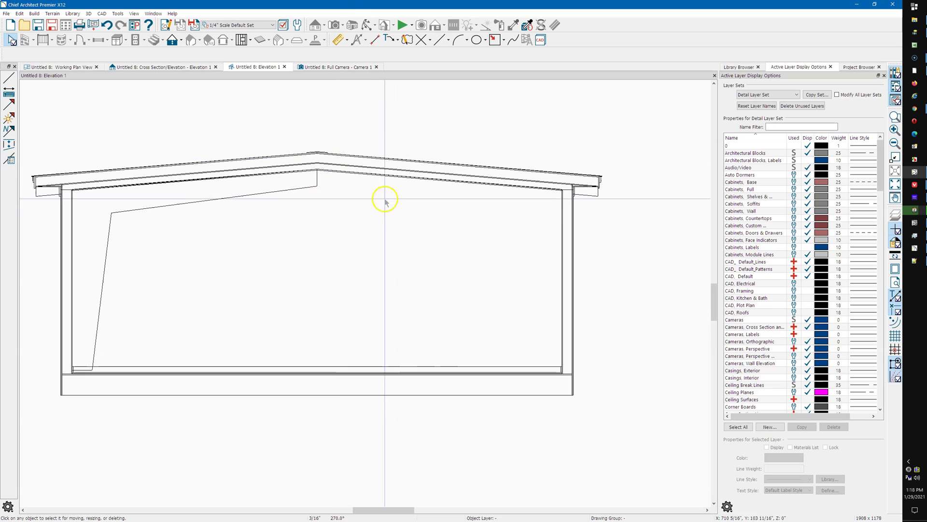
pyautogui.scroll(3, 553, 240)
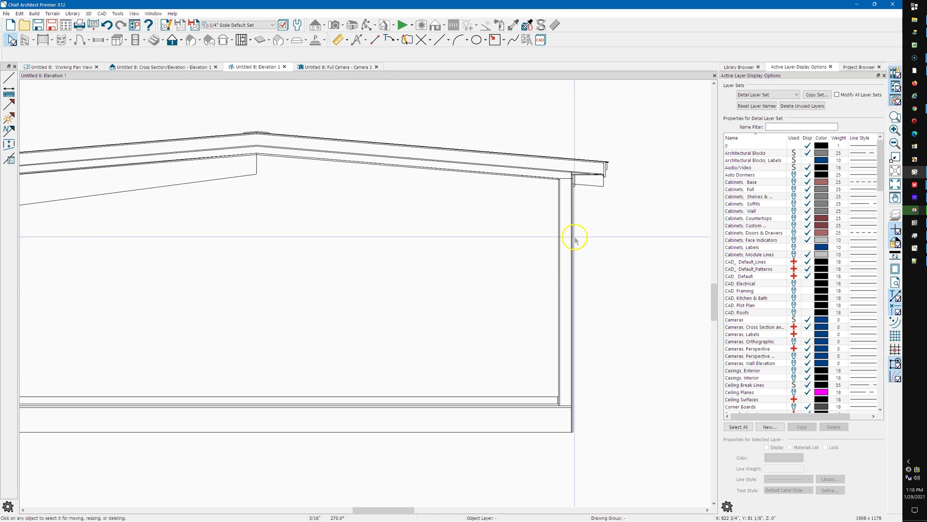
pyautogui.moveTo(530, 222); pyautogui.dragTo(509, 239, button='middle')
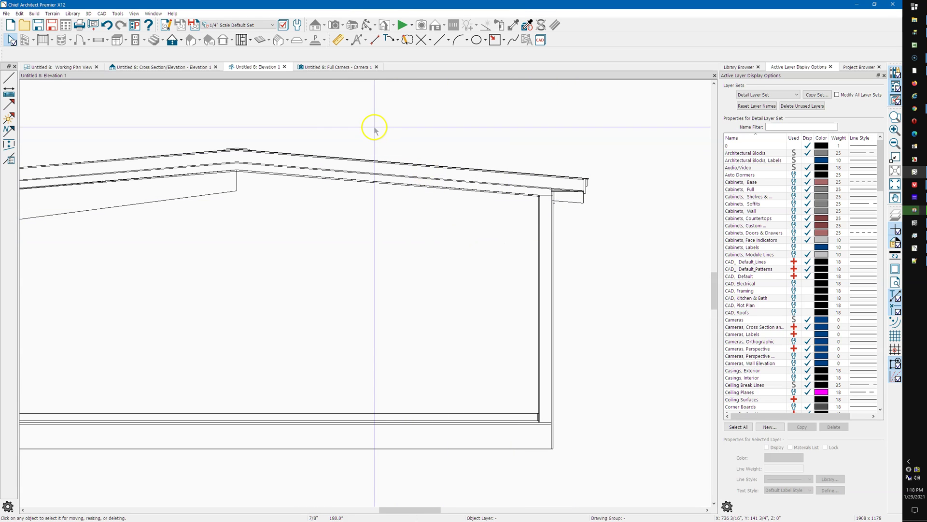
# Draw a closed line outline under the roof, down the wall, along the floor, up the tapered column back to the ridge.
pyautogui.click(440, 41)
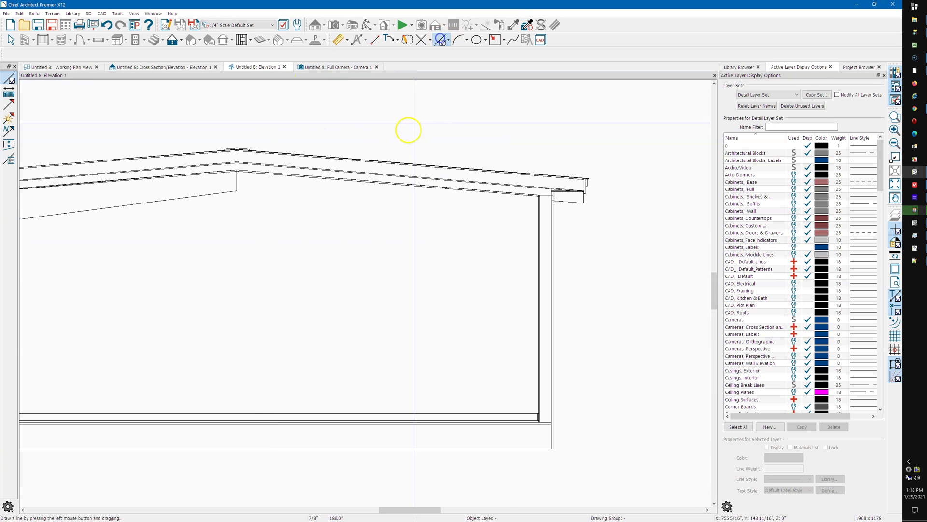
pyautogui.moveTo(243, 181)
pyautogui.mouseDown()
pyautogui.moveTo(234, 174)
pyautogui.moveTo(536, 201)
pyautogui.mouseUp()
pyautogui.moveTo(540, 172)
pyautogui.mouseDown()
pyautogui.moveTo(531, 206)
pyautogui.moveTo(542, 362)
pyautogui.moveTo(532, 368)
pyautogui.moveTo(536, 423)
pyautogui.mouseUp()
pyautogui.moveTo(536, 424); pyautogui.dragTo(503, 424)
pyautogui.click(503, 424)
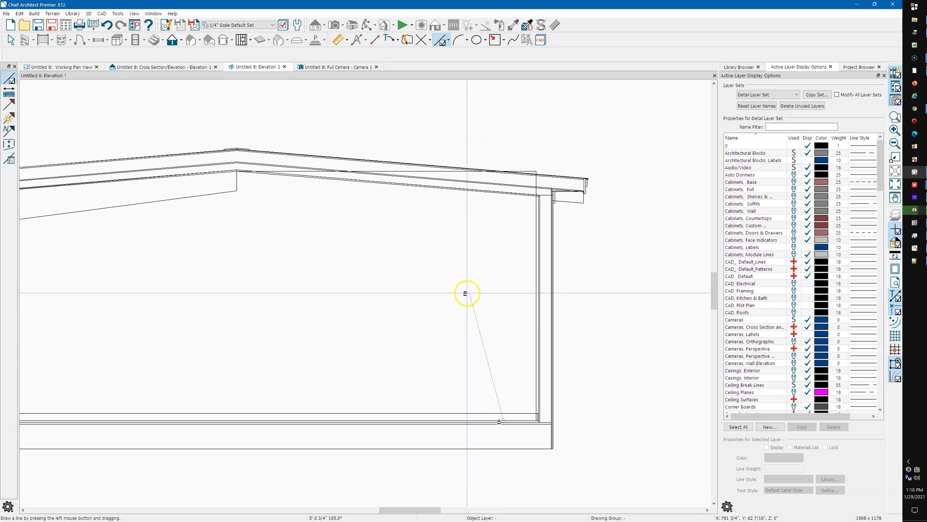
pyautogui.moveTo(457, 264); pyautogui.dragTo(473, 237)
pyautogui.click(478, 241)
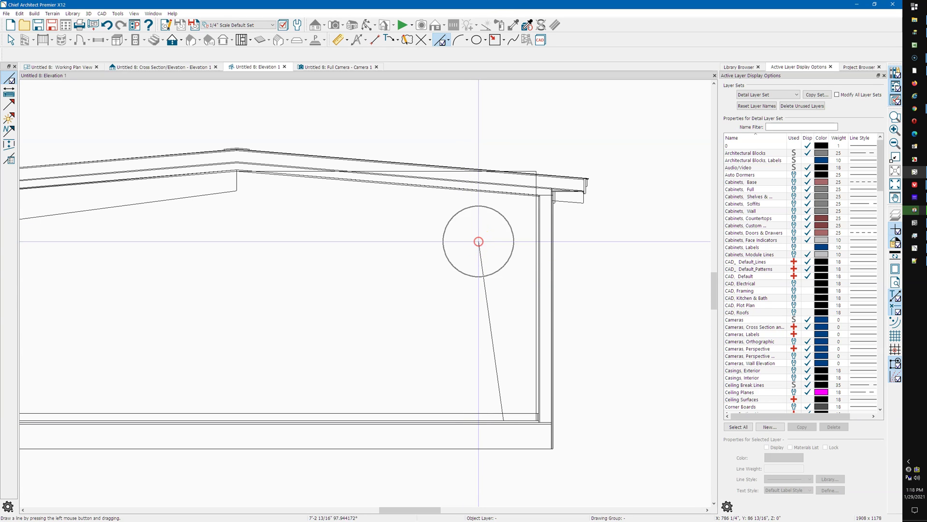
pyautogui.click(238, 193)
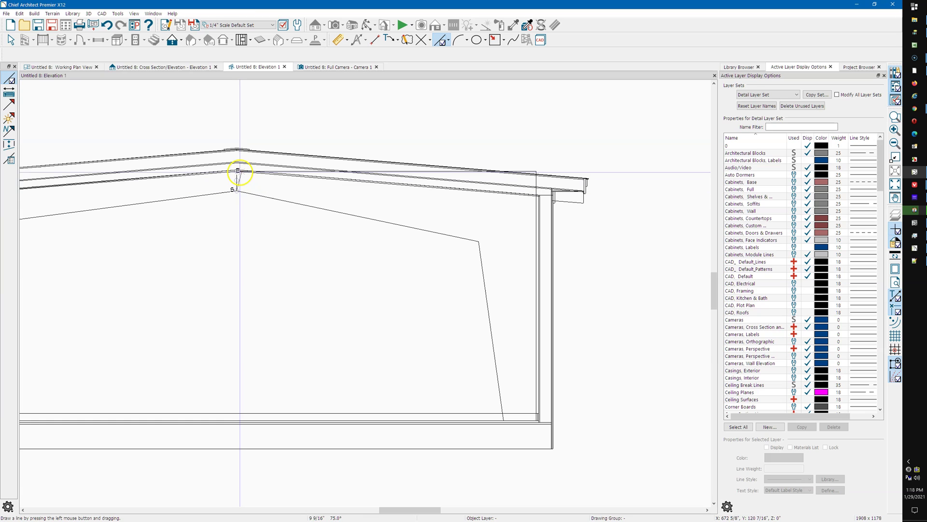
pyautogui.click(237, 172)
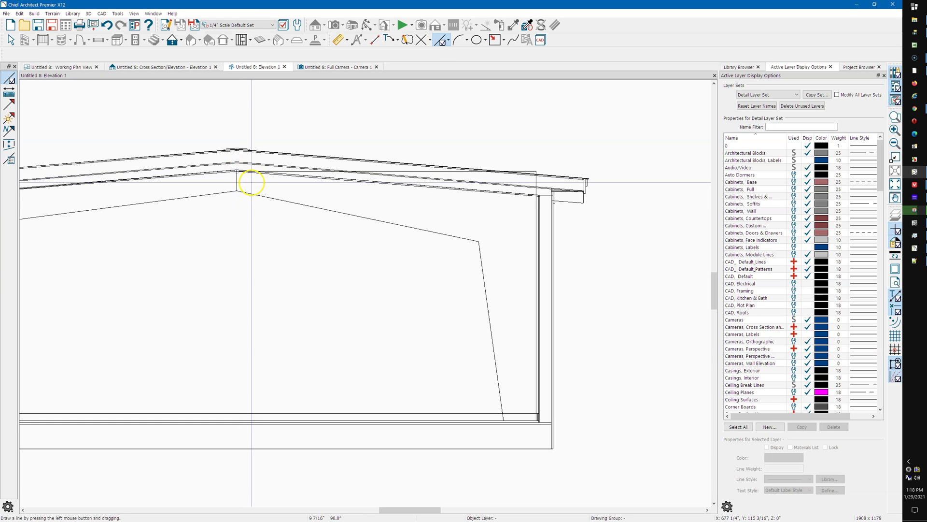
# Snap the outline's top corner to the roof underside and its right edge to the wall, making the knee 2'-4 15/16" wide.
pyautogui.press('space')
pyautogui.click(262, 193)
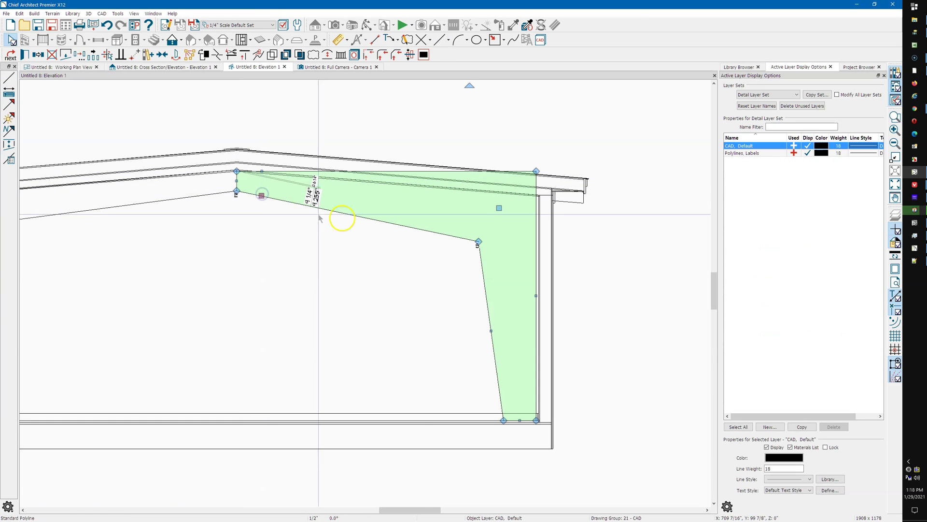
pyautogui.scroll(2, 586, 158)
pyautogui.scroll(1, 545, 156)
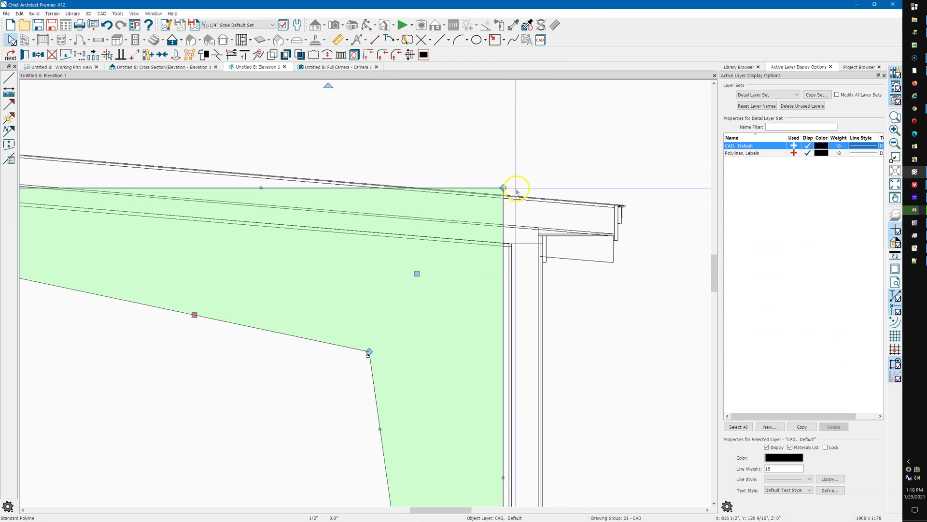
pyautogui.moveTo(502, 187); pyautogui.dragTo(501, 245)
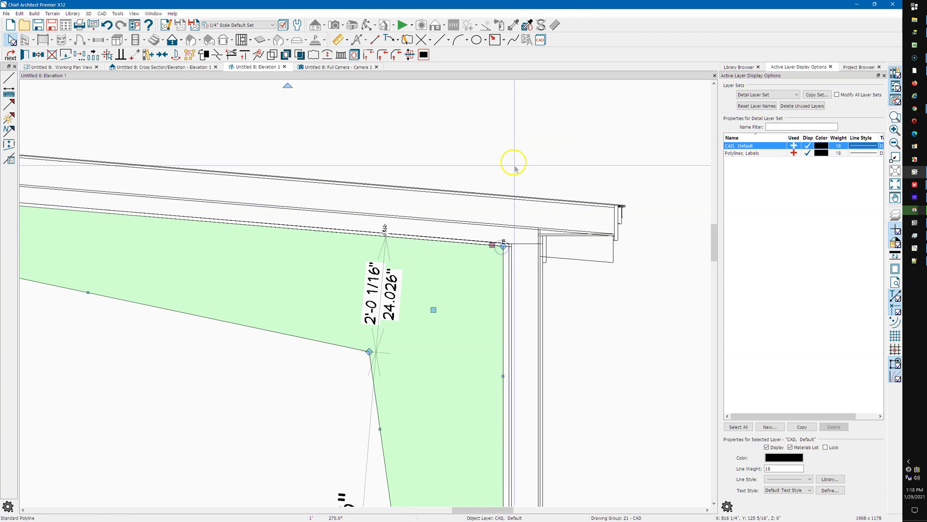
pyautogui.scroll(-2, 512, 162)
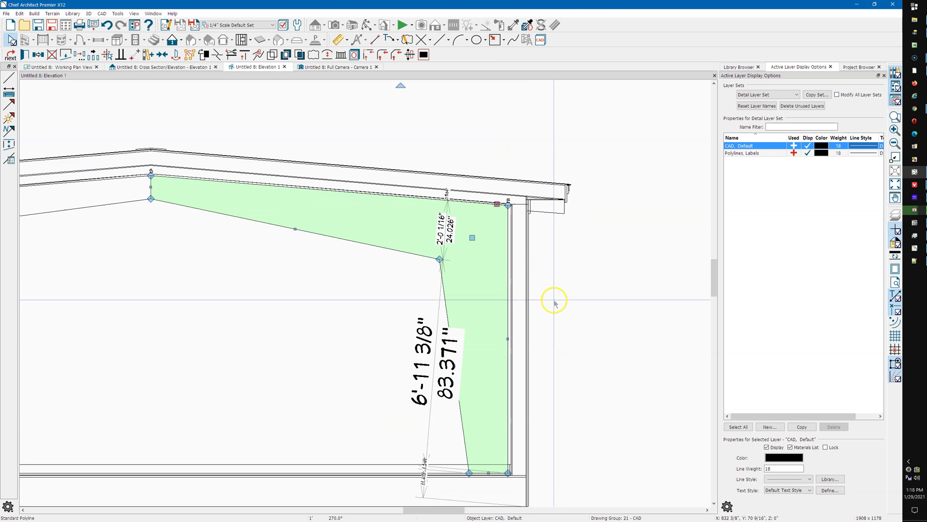
pyautogui.scroll(1, 521, 361)
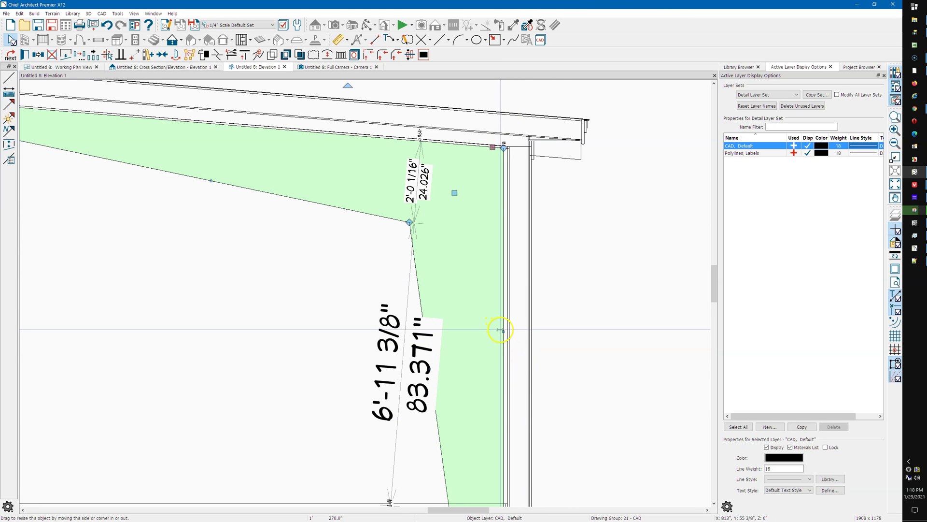
pyautogui.moveTo(497, 325); pyautogui.dragTo(506, 326)
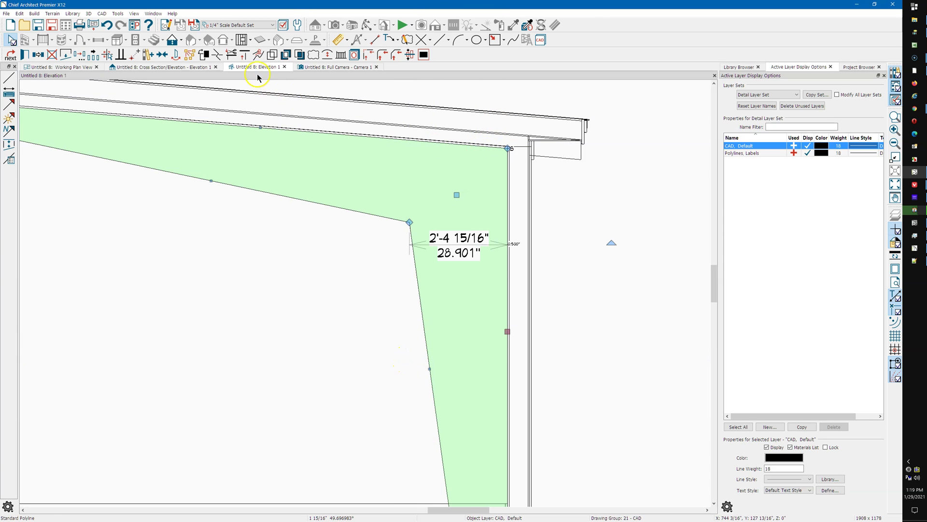
# Paste the outline in place in the Cross Section view and convert it to a 3D molding polyline.
pyautogui.click(202, 69)
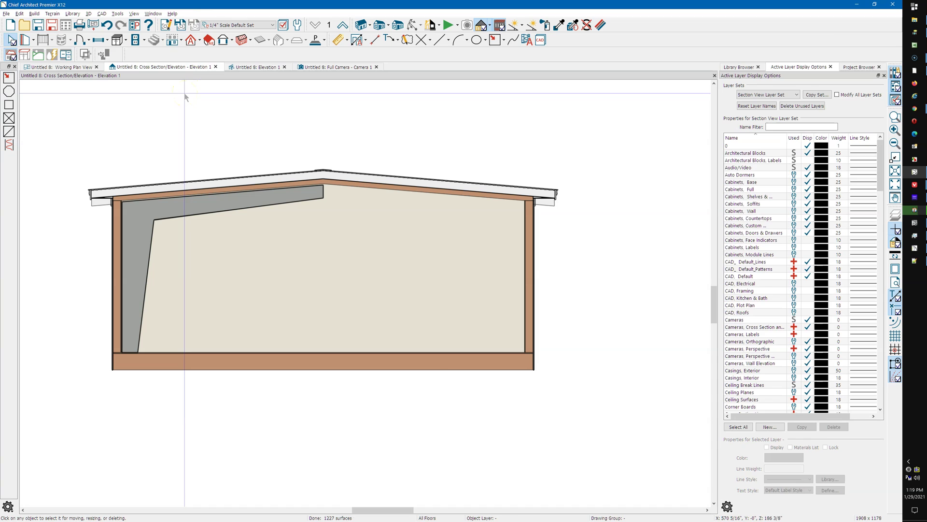
pyautogui.hotkey('ctrl', 'alt', 'v')
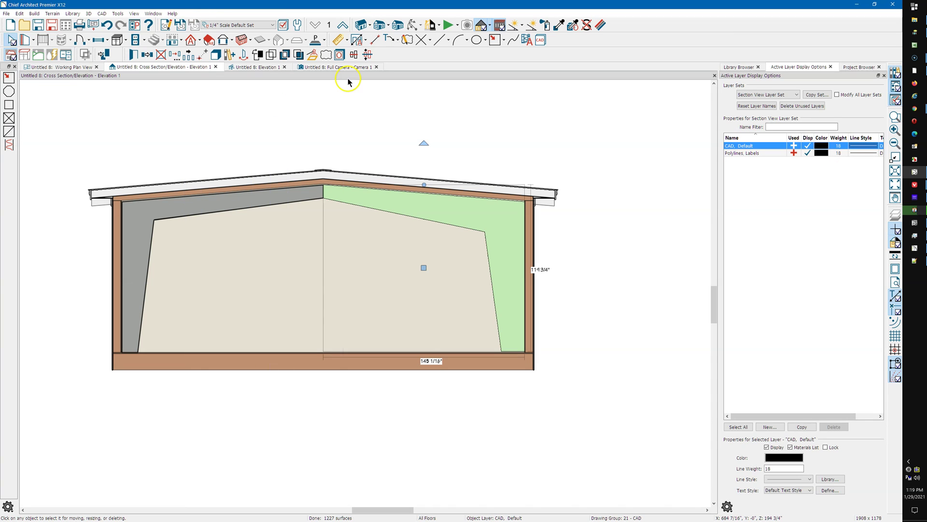
pyautogui.click(311, 55)
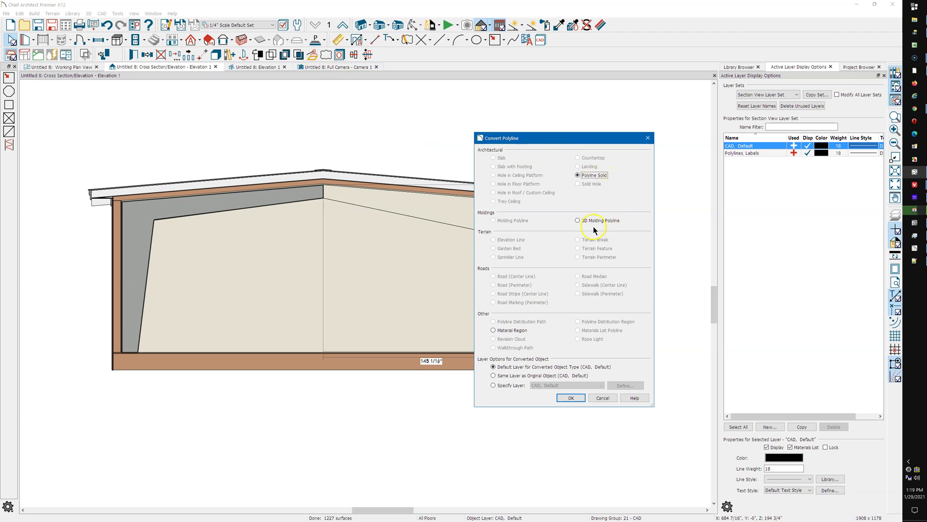
pyautogui.click(567, 397)
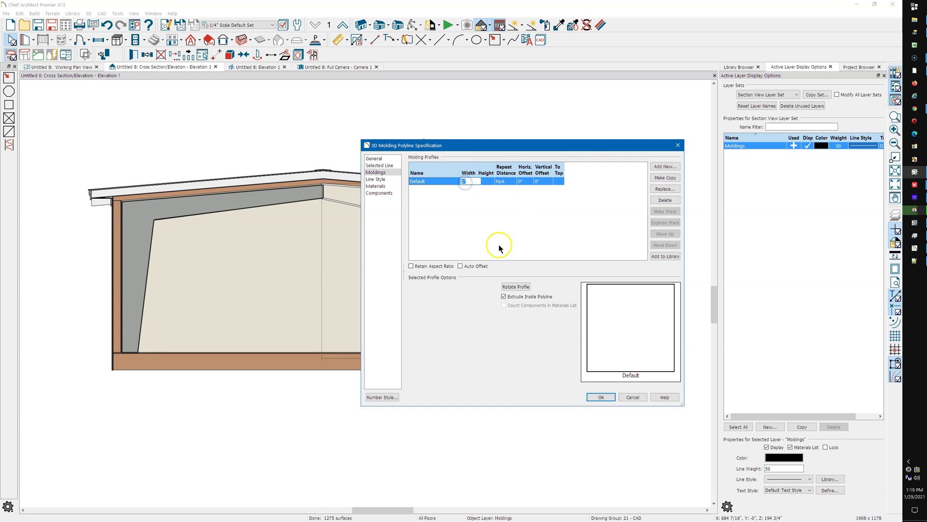
# Set the Default molding profile to 8" wide and .375" high and apply it.
pyautogui.write('8')
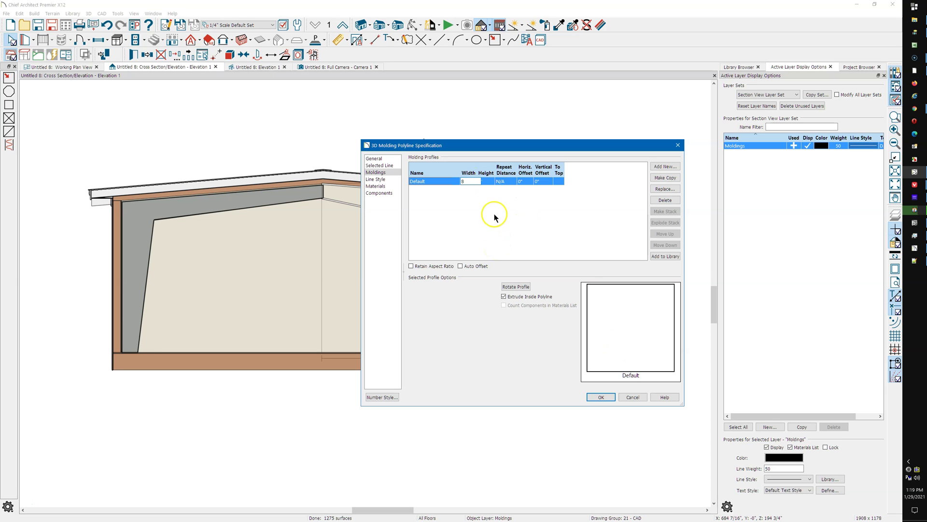
pyautogui.click(490, 187)
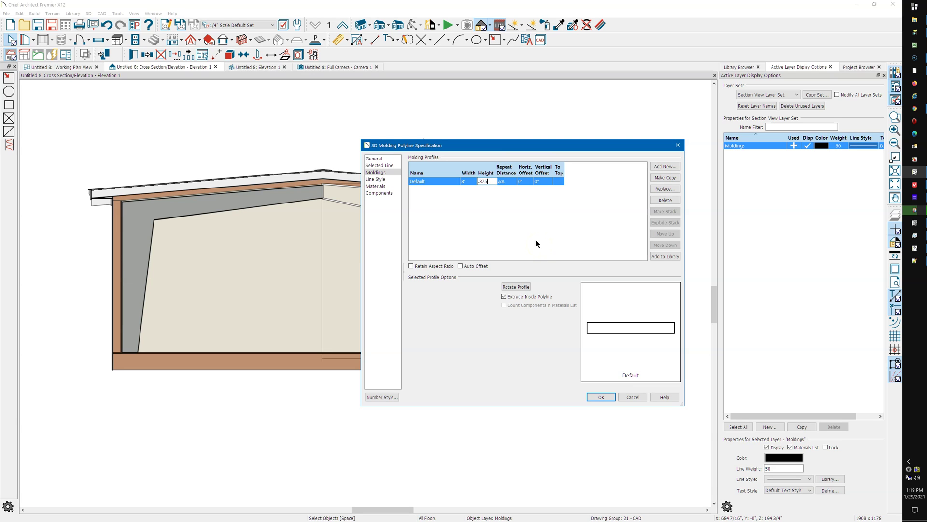
pyautogui.click(608, 386)
pyautogui.click(601, 397)
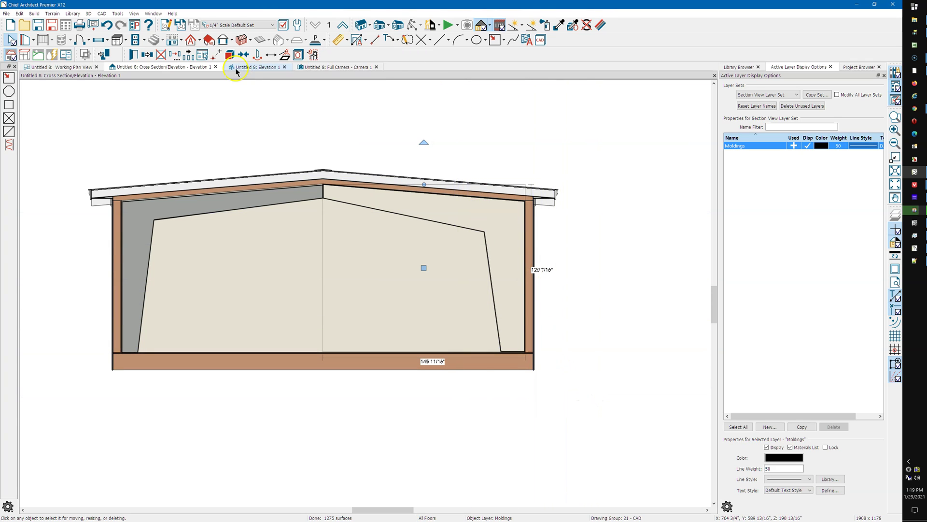
# In the 3D camera view, orbit around and select the tapered molding frame.
pyautogui.click(320, 68)
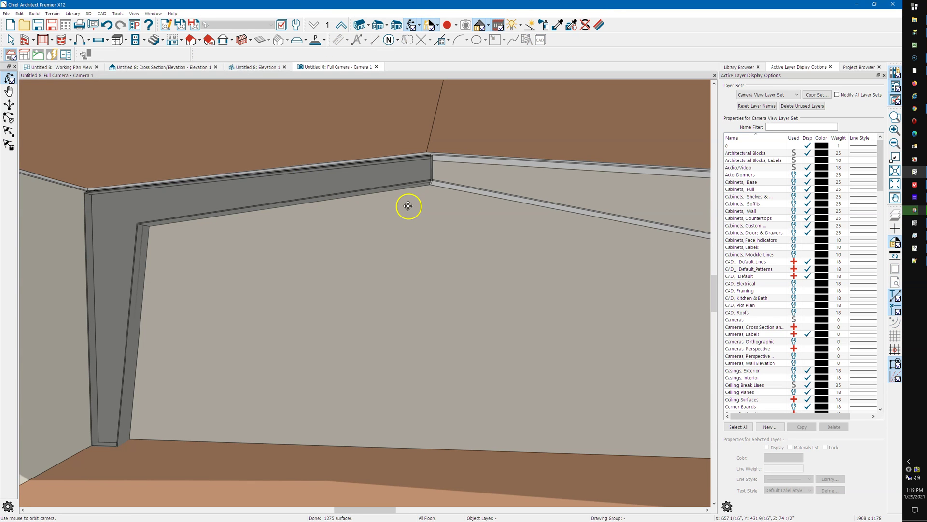
pyautogui.moveTo(408, 208); pyautogui.dragTo(431, 209)
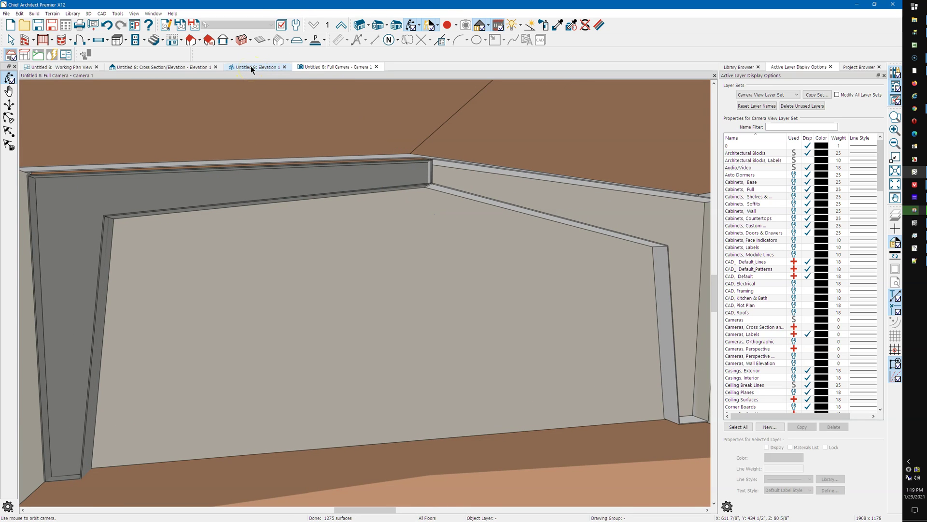
pyautogui.press('space')
pyautogui.click(230, 187)
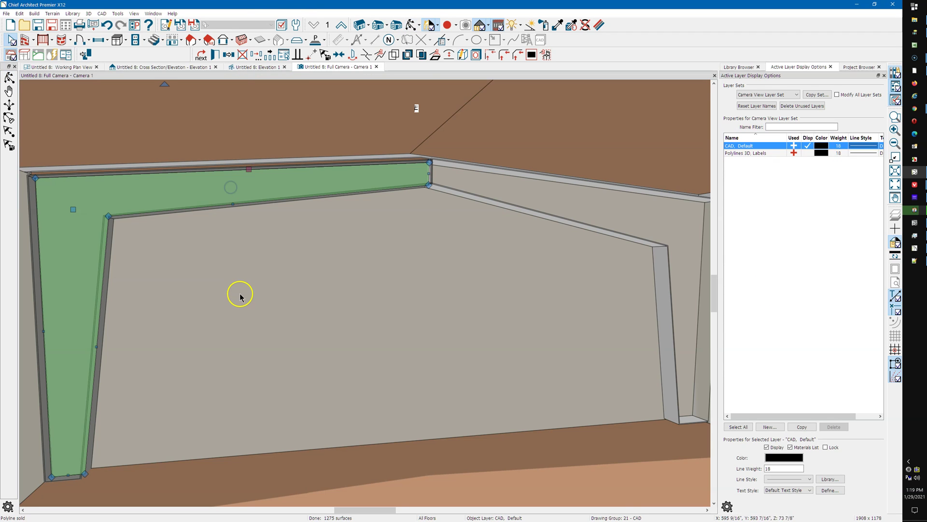
pyautogui.scroll(-2, 97, 261)
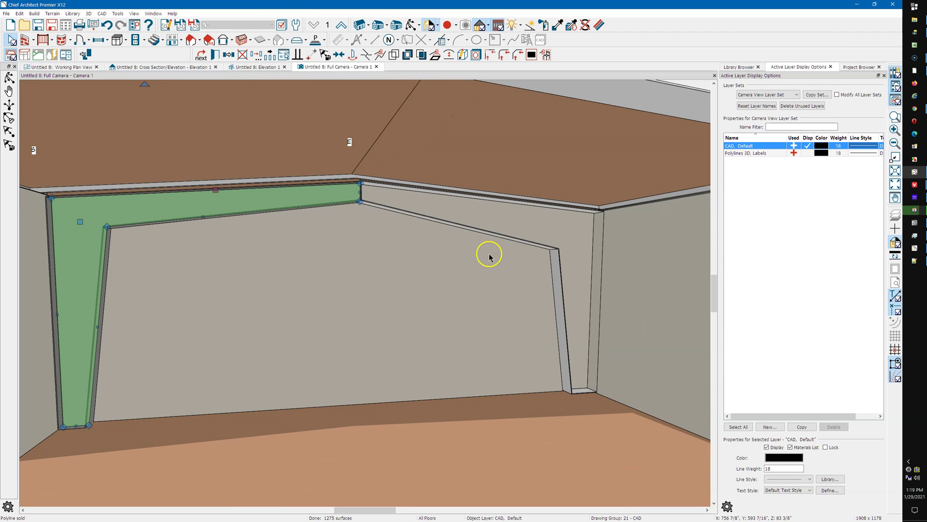
pyautogui.scroll(1, 531, 225)
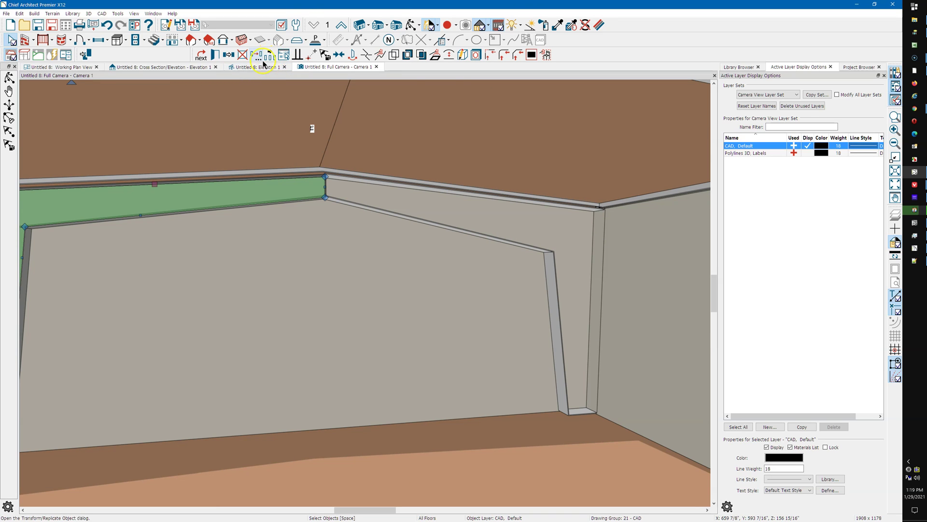
# Place a copy of the molding frame on the opposite wall and orbit to view the whole room.
pyautogui.click(229, 61)
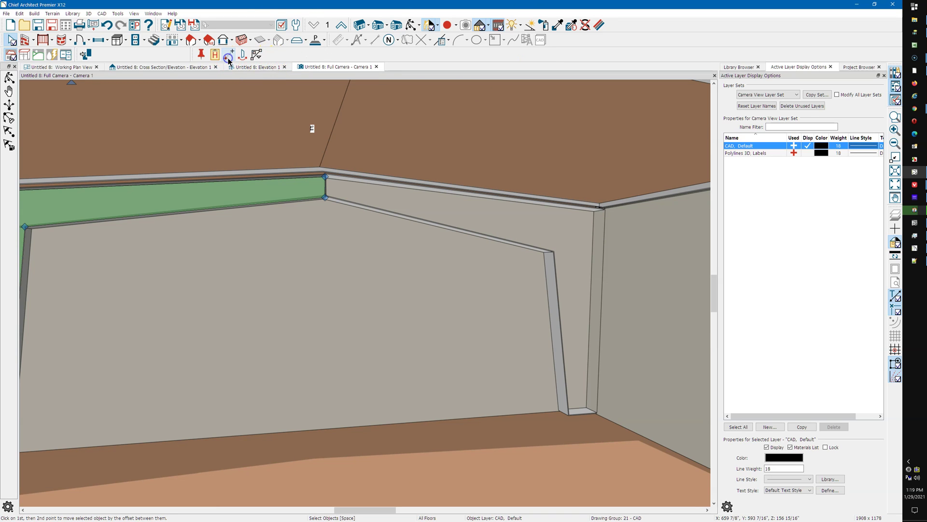
pyautogui.moveTo(333, 464); pyautogui.dragTo(330, 394)
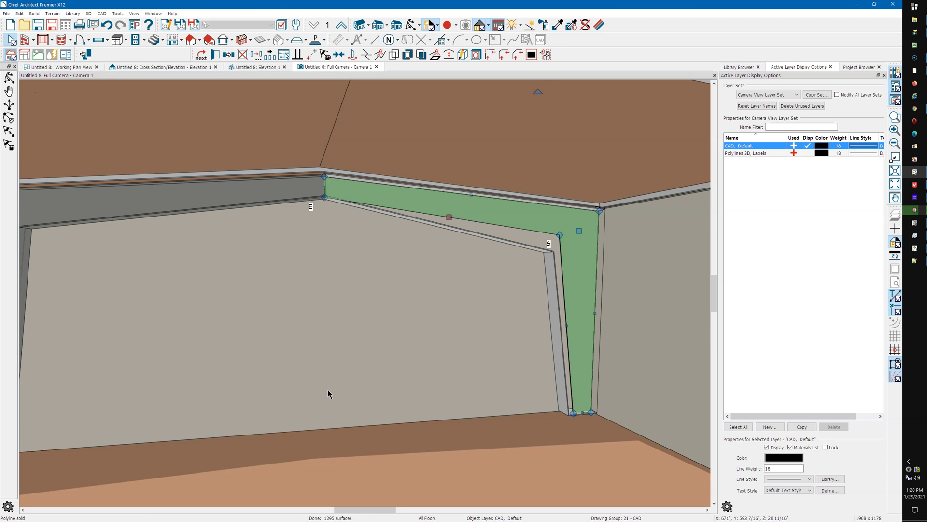
pyautogui.press('Escape')
pyautogui.click(392, 39)
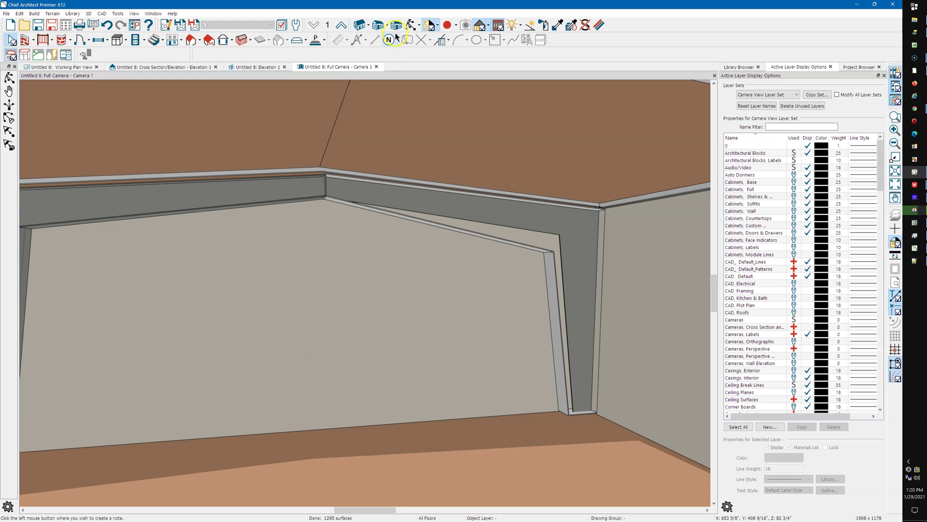
pyautogui.moveTo(367, 96); pyautogui.dragTo(420, 199, button='middle')
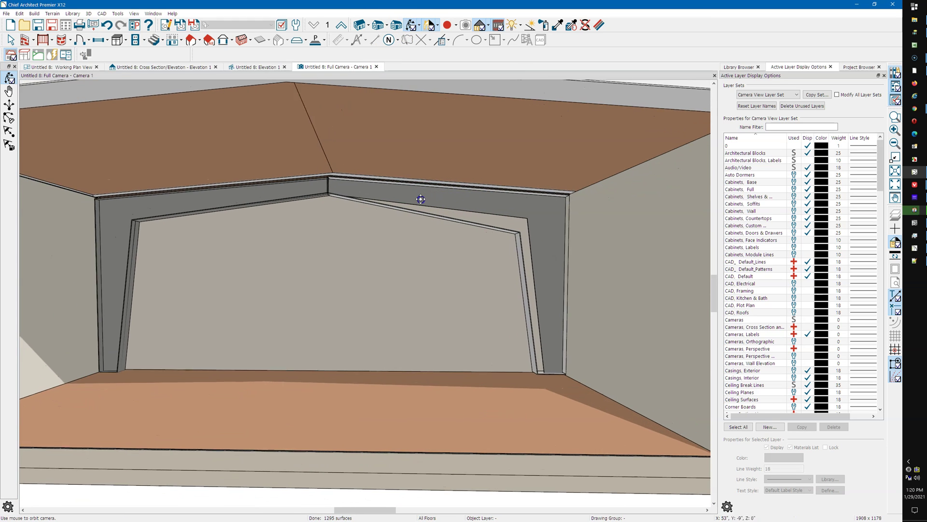
pyautogui.moveTo(420, 199); pyautogui.dragTo(440, 261)
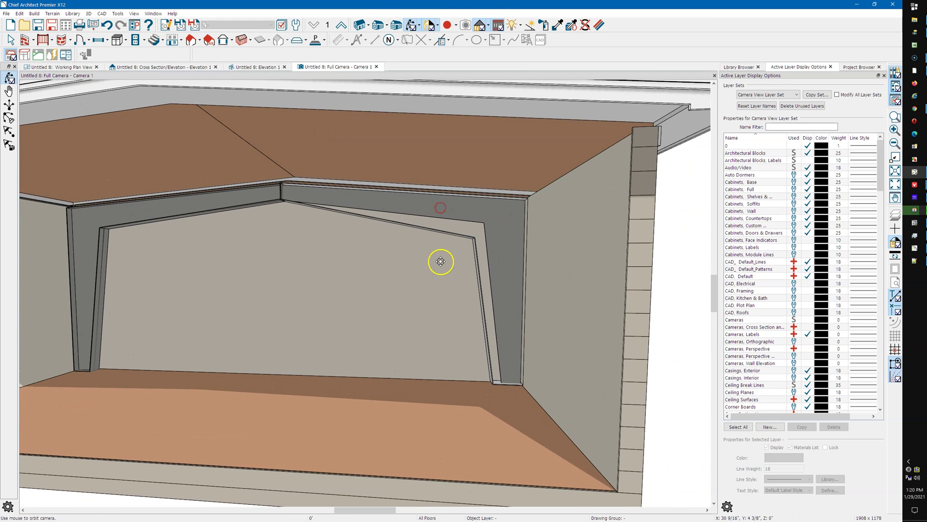
pyautogui.press('Escape')
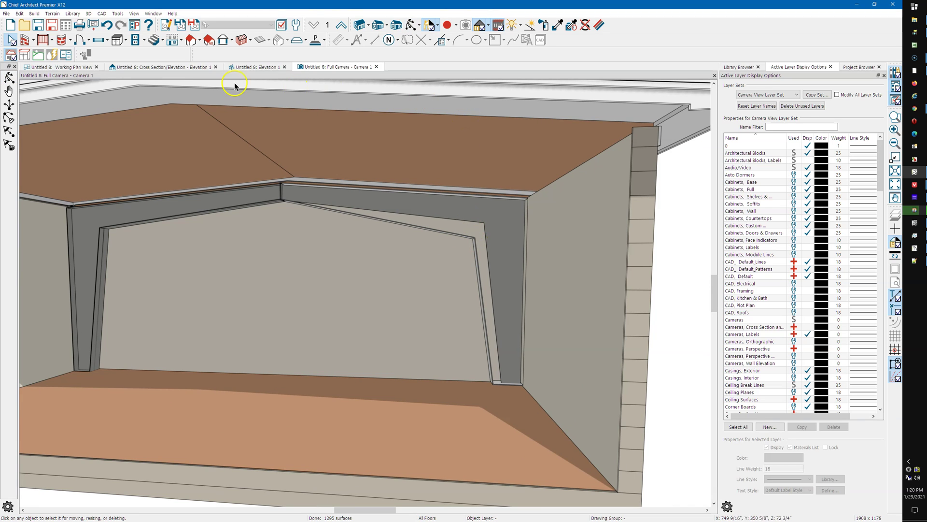
# In the cross section, select the right-hand molding and pull its top corner to the soffit corner.
pyautogui.click(188, 67)
pyautogui.scroll(5, 530, 186)
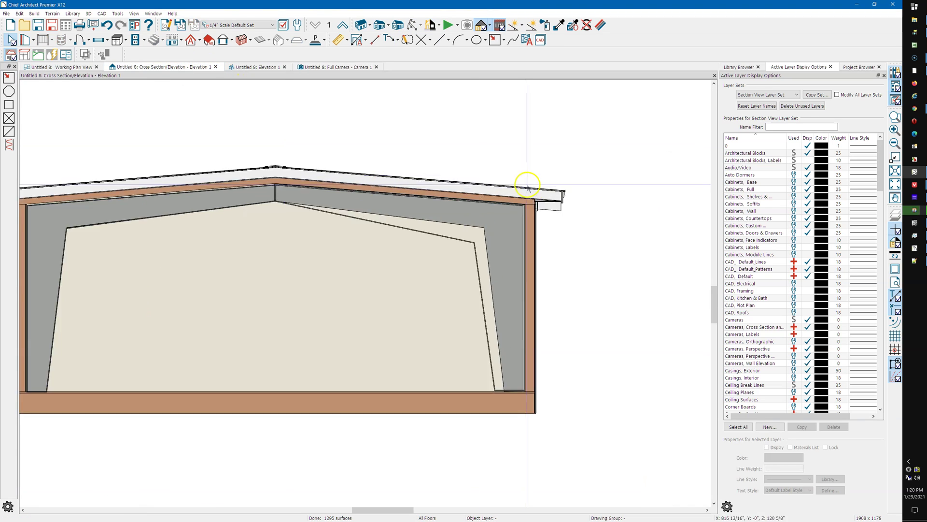
pyautogui.scroll(3, 427, 253)
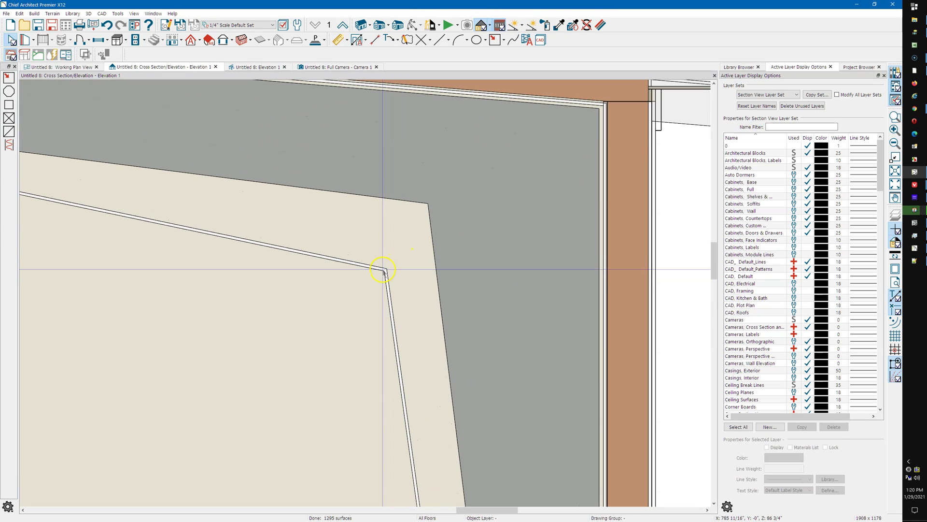
pyautogui.click(386, 269)
pyautogui.moveTo(386, 269); pyautogui.dragTo(428, 204)
pyautogui.scroll(-5, 415, 174)
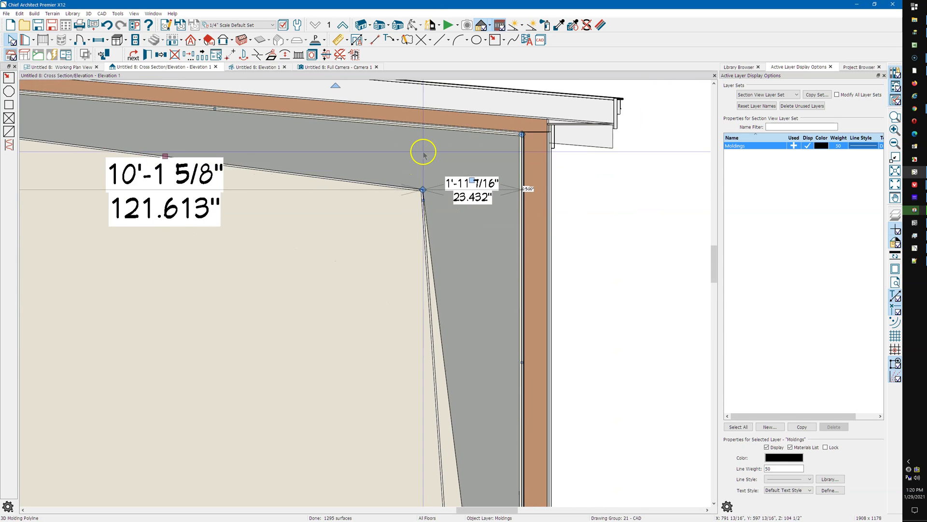
pyautogui.scroll(6, 441, 362)
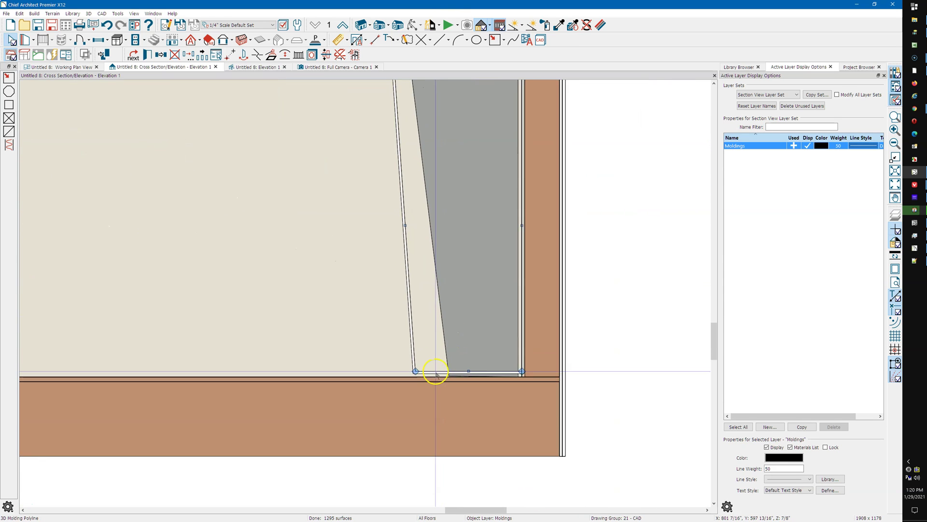
# Extend the molding's base to the floor, narrow it to 11 13/16", and nudge its outer edge left.
pyautogui.moveTo(477, 371); pyautogui.dragTo(483, 374)
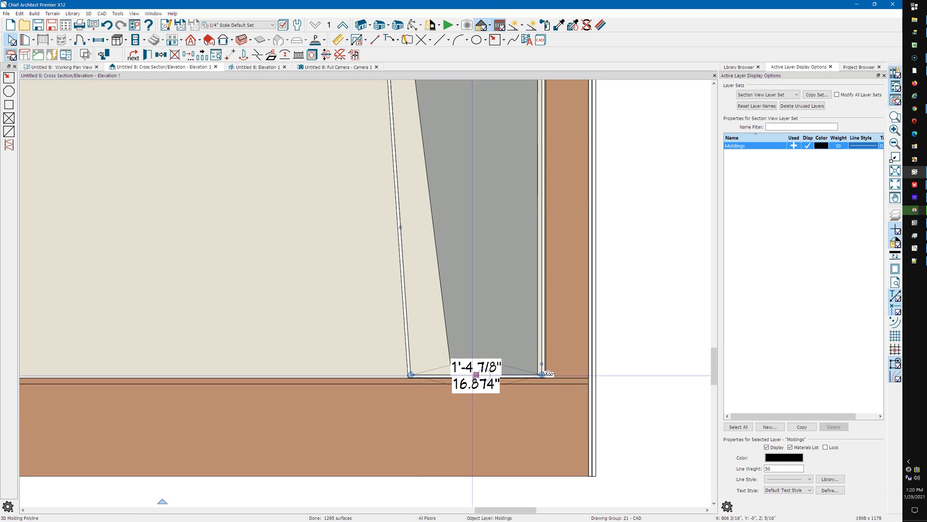
pyautogui.click(413, 375)
pyautogui.moveTo(413, 373); pyautogui.dragTo(452, 374)
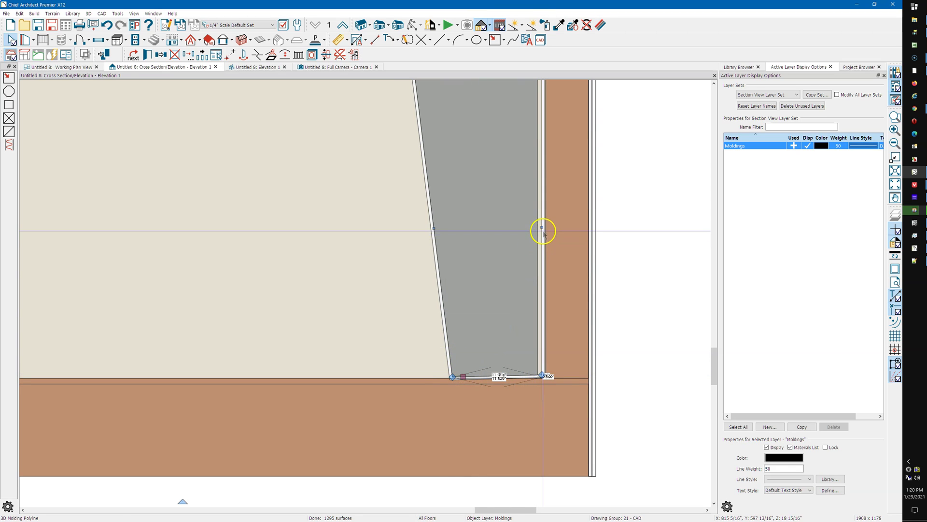
pyautogui.moveTo(542, 228); pyautogui.dragTo(539, 228)
pyautogui.scroll(-3, 565, 315)
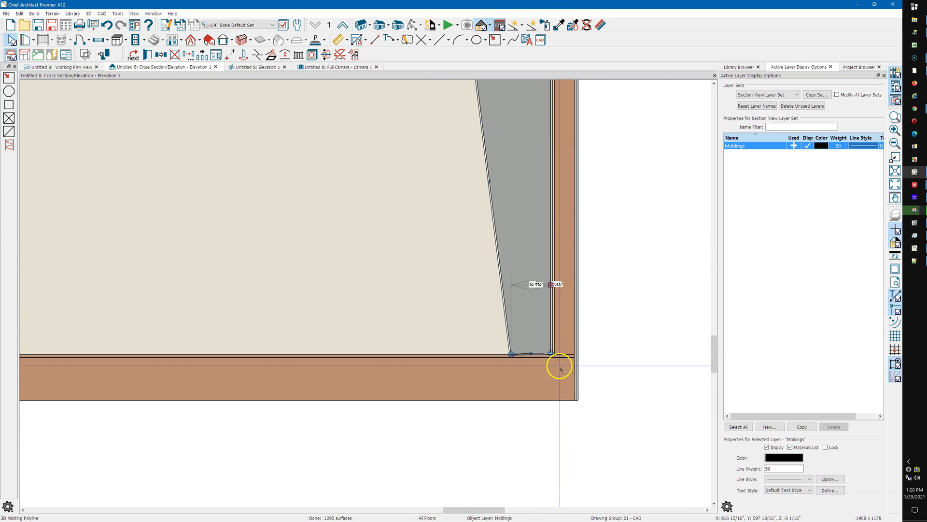
pyautogui.scroll(-2, 559, 370)
pyautogui.moveTo(517, 211); pyautogui.dragTo(420, 260, button='middle')
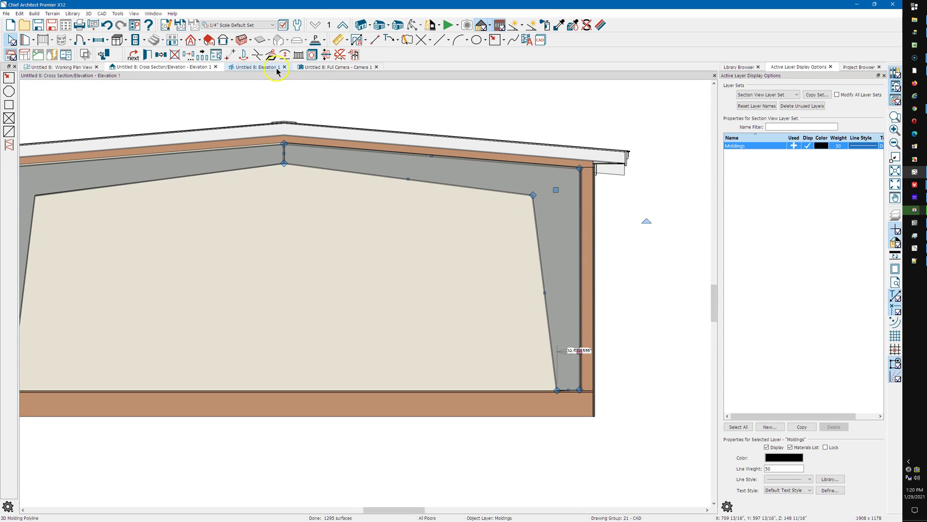
pyautogui.click(252, 69)
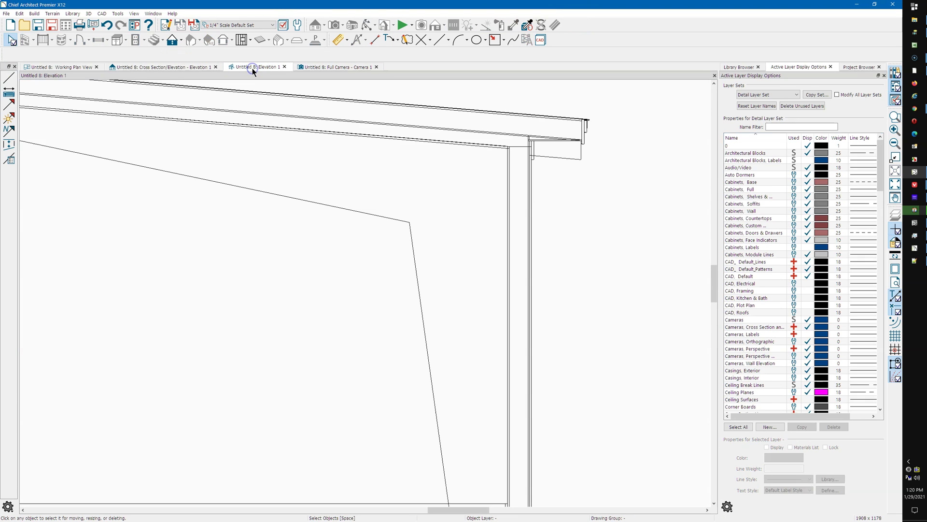
# Back in the Full Camera view, orbit the room to look along the right wall at the frames.
pyautogui.click(319, 66)
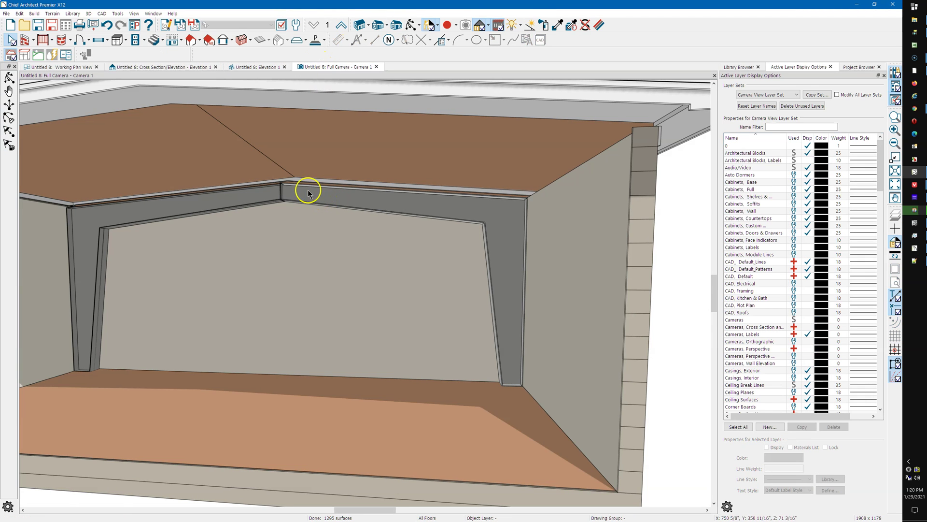
pyautogui.click(410, 27)
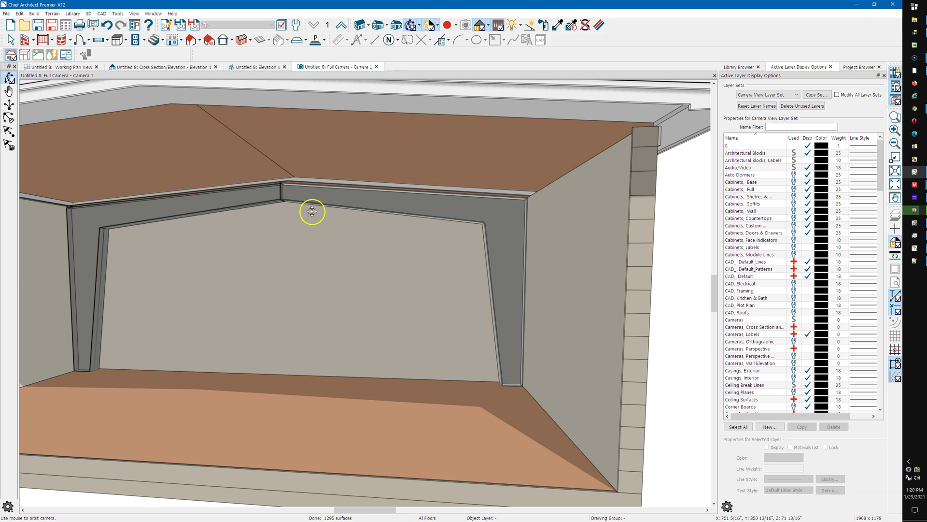
pyautogui.moveTo(310, 211); pyautogui.dragTo(361, 214)
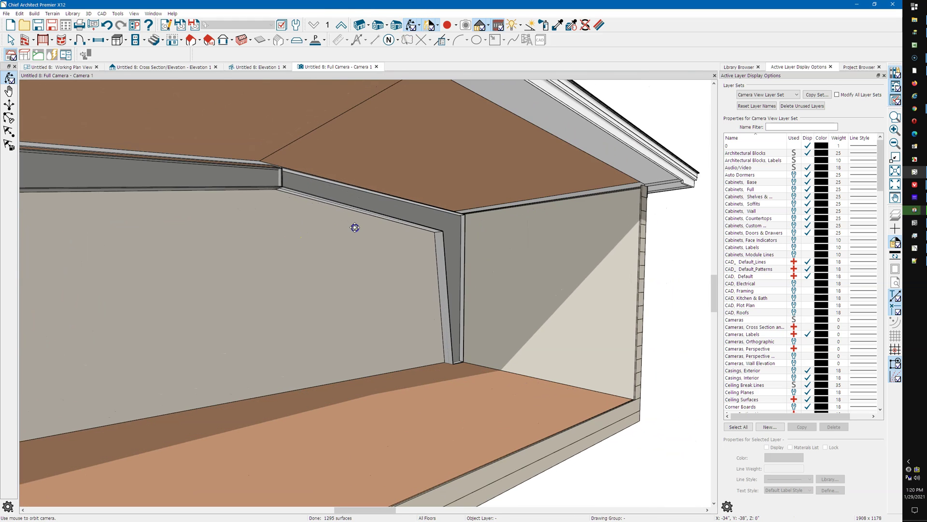
pyautogui.moveTo(387, 259)
pyautogui.mouseDown()
pyautogui.moveTo(376, 242)
pyautogui.moveTo(388, 249)
pyautogui.moveTo(356, 253)
pyautogui.moveTo(401, 257)
pyautogui.moveTo(366, 258)
pyautogui.moveTo(401, 266)
pyautogui.moveTo(396, 275)
pyautogui.mouseUp()
pyautogui.press('space')
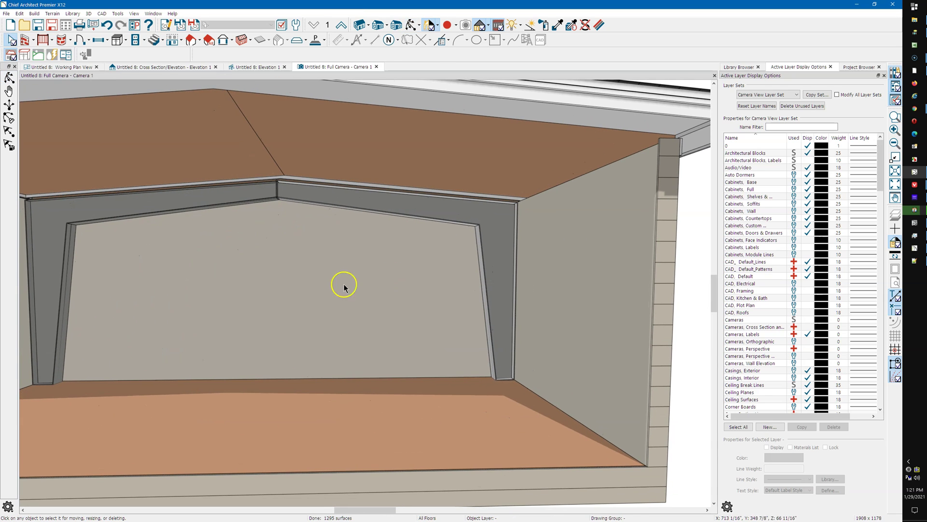
# Make the back wall and right end wall invisible, then zoom out and orbit to view the frames from the side.
pyautogui.click(333, 284)
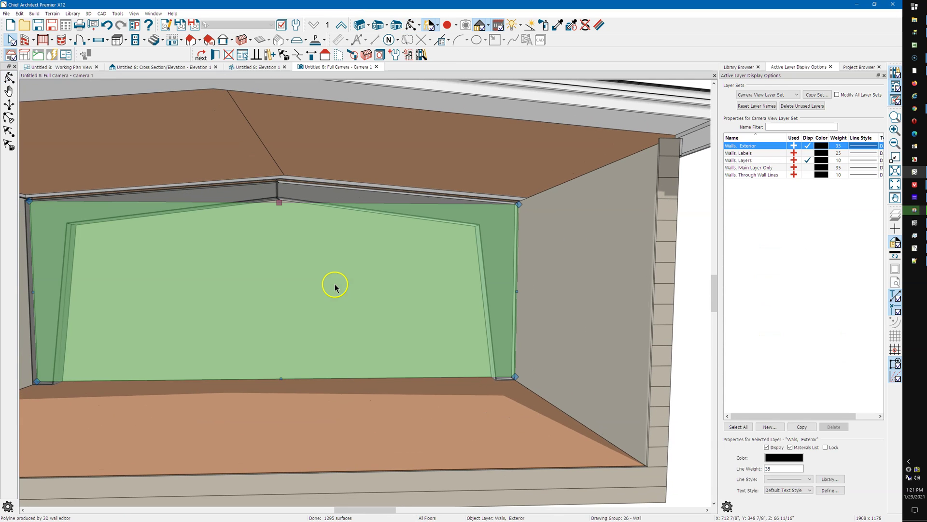
pyautogui.click(336, 58)
pyautogui.click(567, 253)
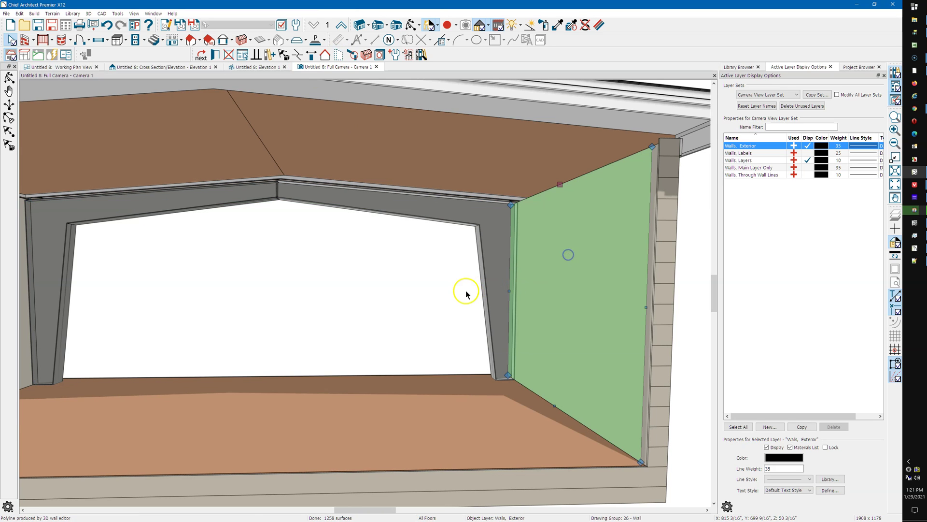
pyautogui.click(338, 58)
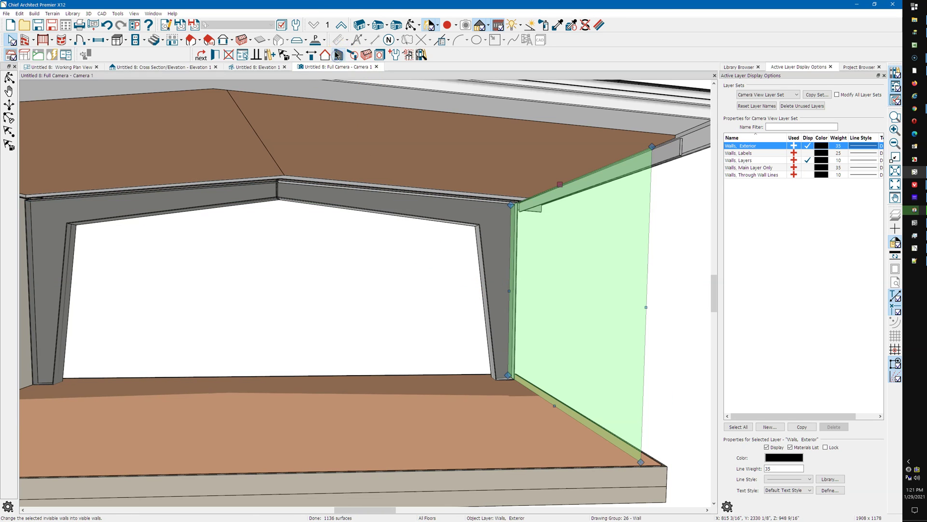
pyautogui.click(409, 24)
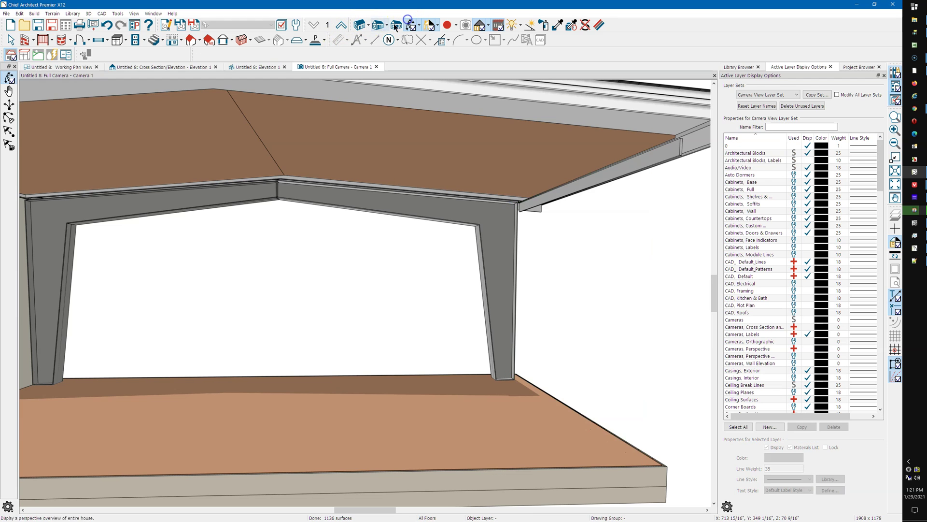
pyautogui.scroll(-6, 331, 149)
pyautogui.moveTo(410, 165); pyautogui.dragTo(459, 231)
# Zoom the 3D camera to frame both tapered molding frames beneath the roof overhang.
pyautogui.scroll(3, 421, 203)
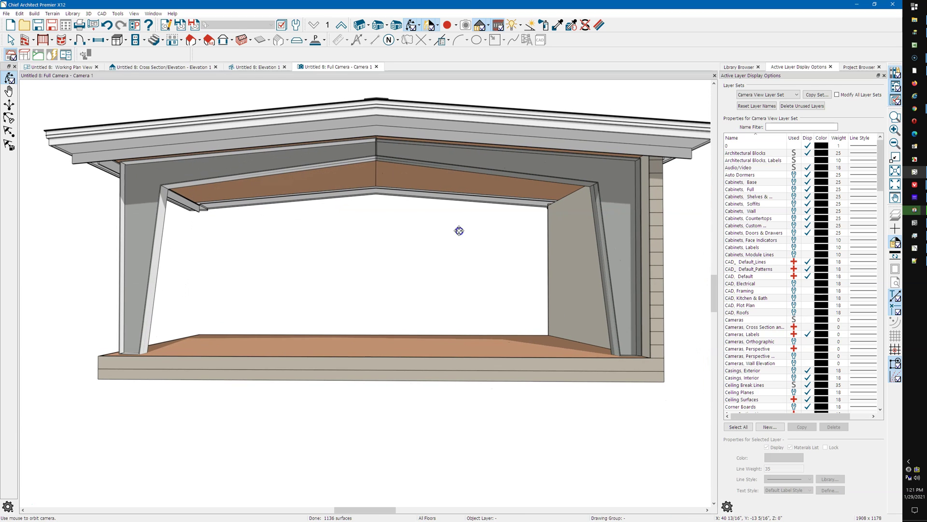